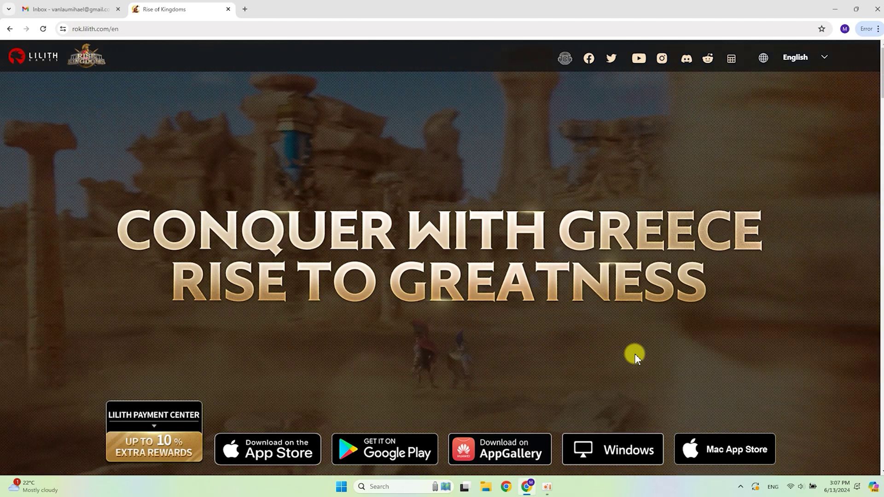
Download and open the Windows installer, and set its custom installation directory to D:\G\Rise of Kingdoms.
{"action": "left_click", "coordinate": [617, 449]}
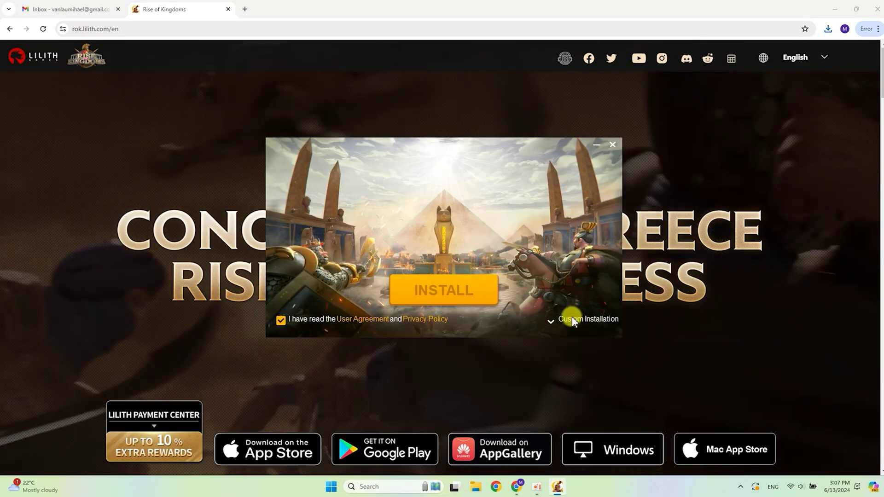
{"action": "left_click", "coordinate": [572, 319]}
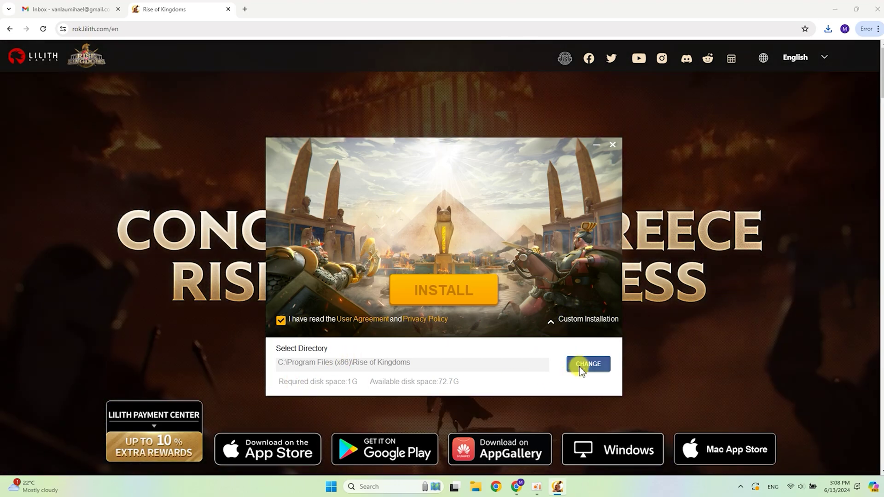
{"action": "left_click", "coordinate": [581, 370]}
{"action": "left_click", "coordinate": [360, 213]}
{"action": "left_click", "coordinate": [360, 221]}
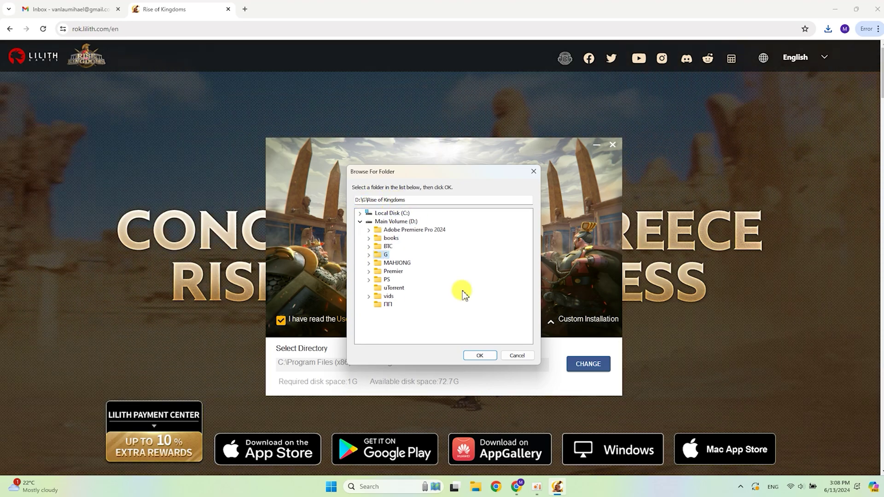
{"action": "left_click", "coordinate": [479, 355]}
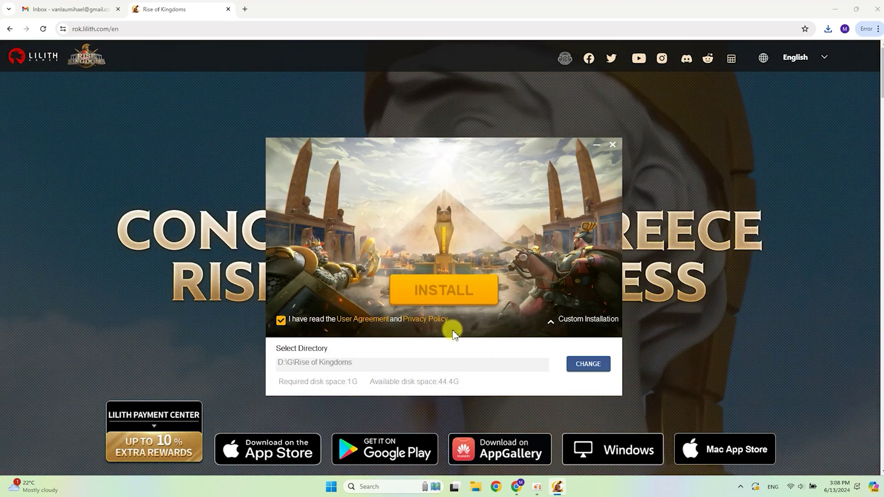
Install and start the Rise of Kingdoms launcher, accepting its update to the new version.
{"action": "left_click", "coordinate": [455, 294]}
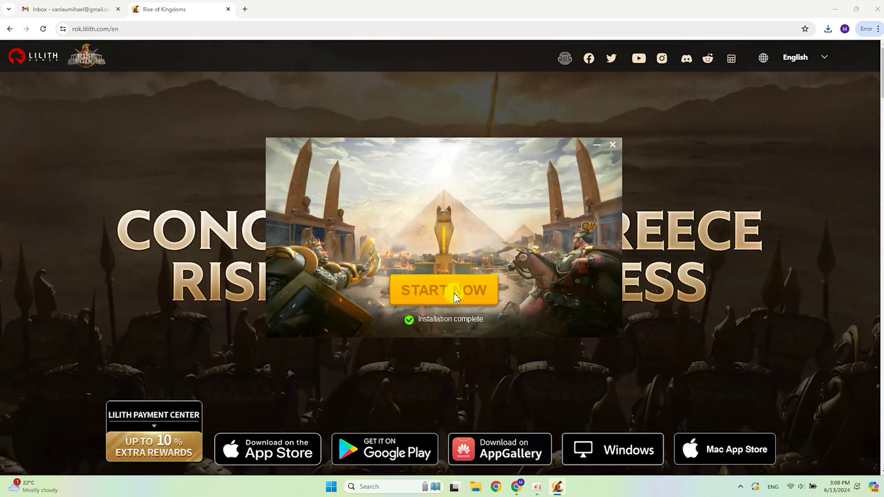
{"action": "left_click", "coordinate": [455, 294]}
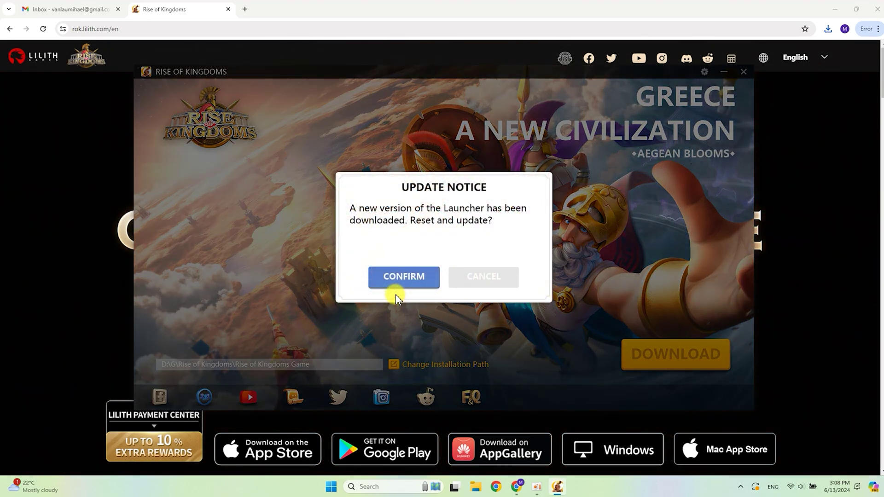
{"action": "left_click", "coordinate": [405, 279]}
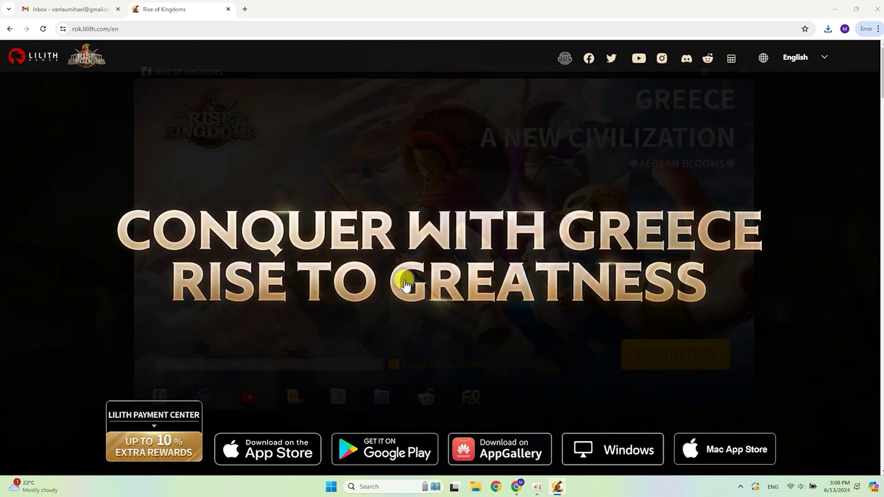
Choose the G folder on Main Volume (D:) as the game's installation location and install the game.
{"action": "left_click", "coordinate": [397, 371]}
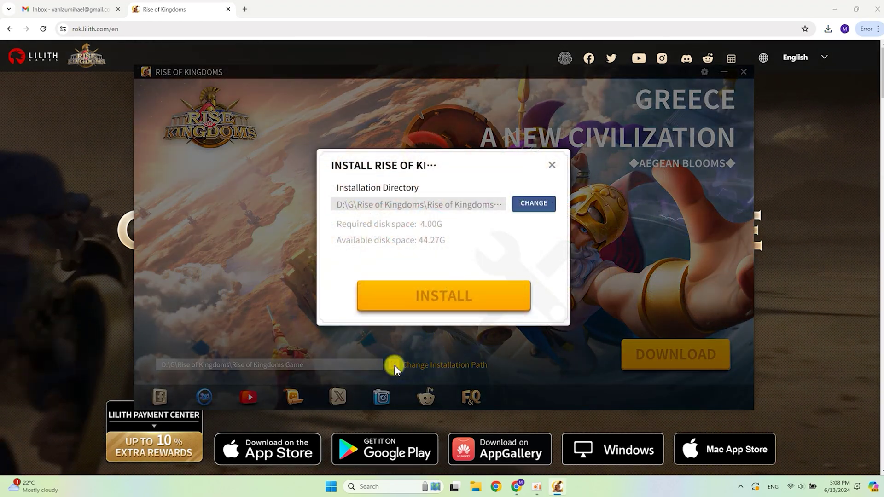
{"action": "left_click", "coordinate": [520, 203]}
{"action": "scroll", "coordinate": [448, 257], "scroll_direction": "down", "scroll_amount": 1}
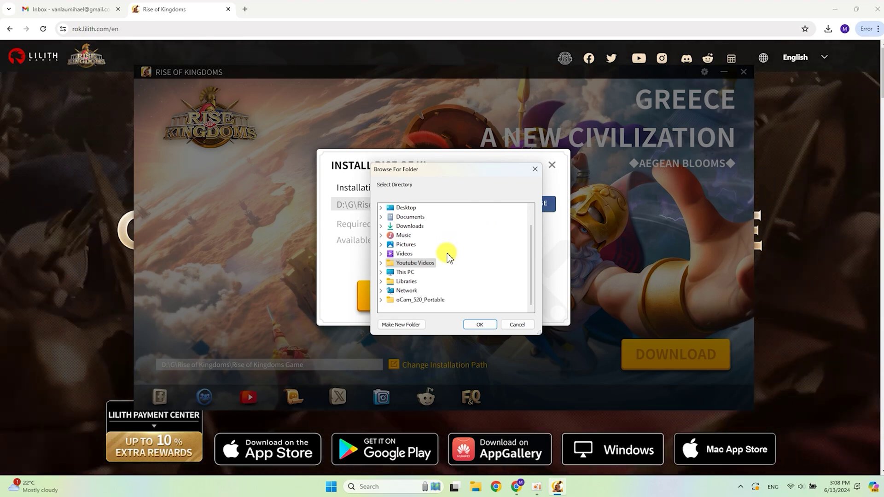
{"action": "left_click", "coordinate": [380, 272]}
{"action": "left_click", "coordinate": [389, 291]}
{"action": "left_click", "coordinate": [399, 245]}
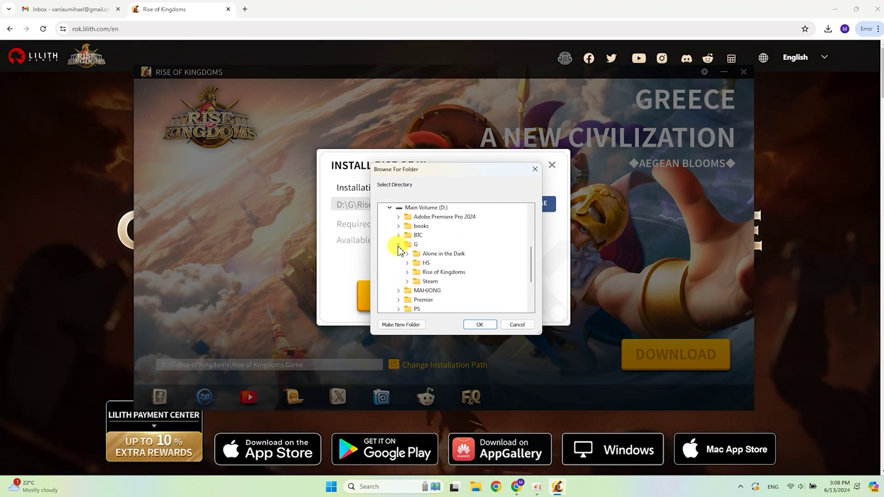
{"action": "left_click", "coordinate": [487, 325]}
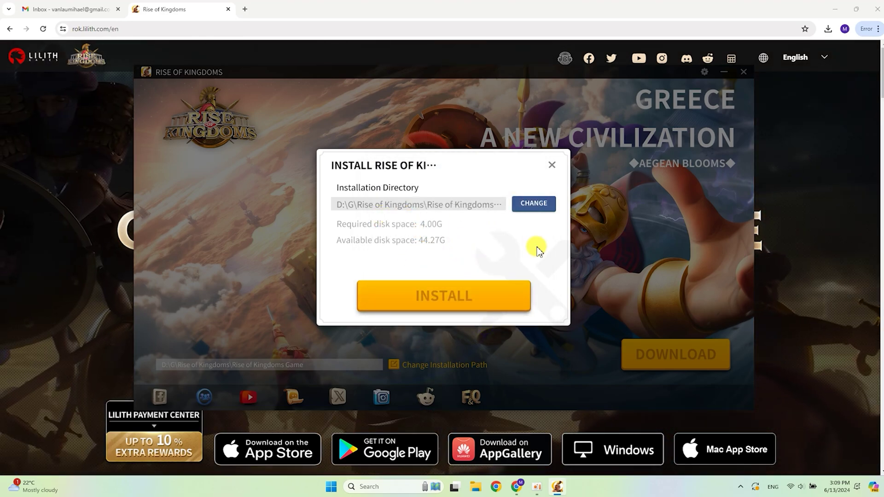
{"action": "left_click", "coordinate": [477, 301]}
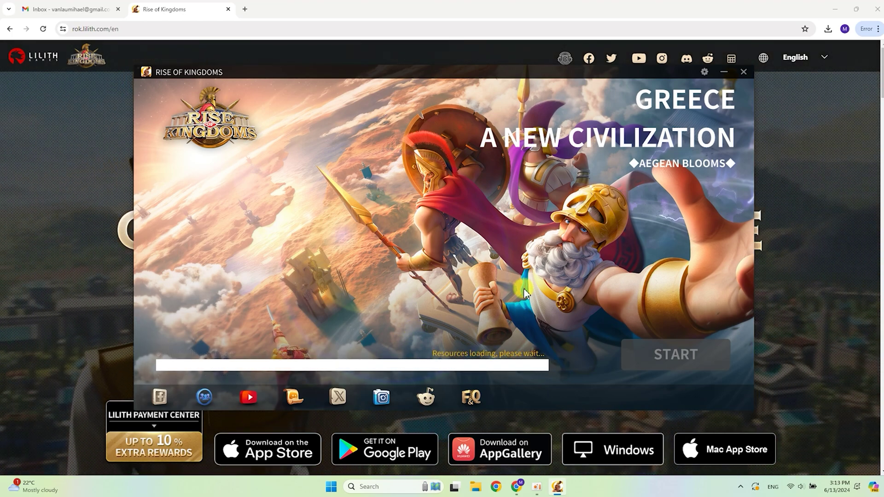
Launch the game and request a login verification code for the account e-mail address, agreeing to the user agreement and privacy terms.
{"action": "left_click", "coordinate": [702, 364]}
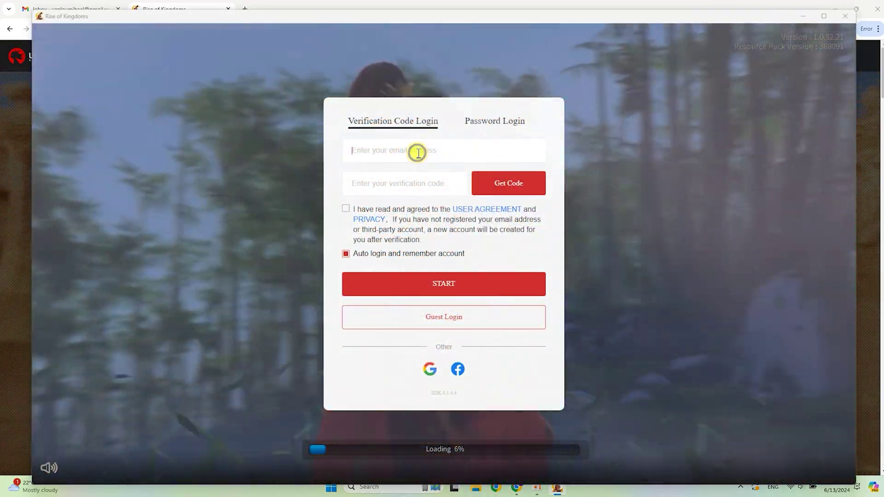
{"action": "key", "text": "ctrl+v"}
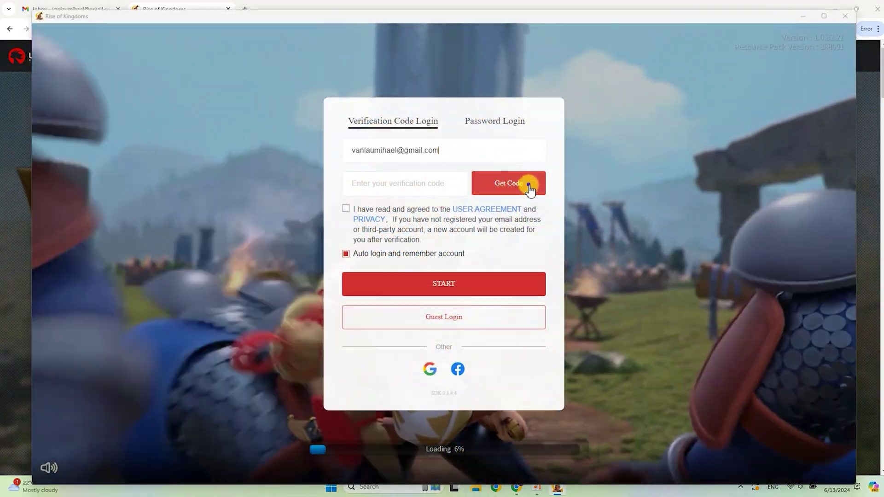
{"action": "left_click", "coordinate": [530, 186]}
{"action": "left_click", "coordinate": [346, 208]}
{"action": "left_click", "coordinate": [514, 188]}
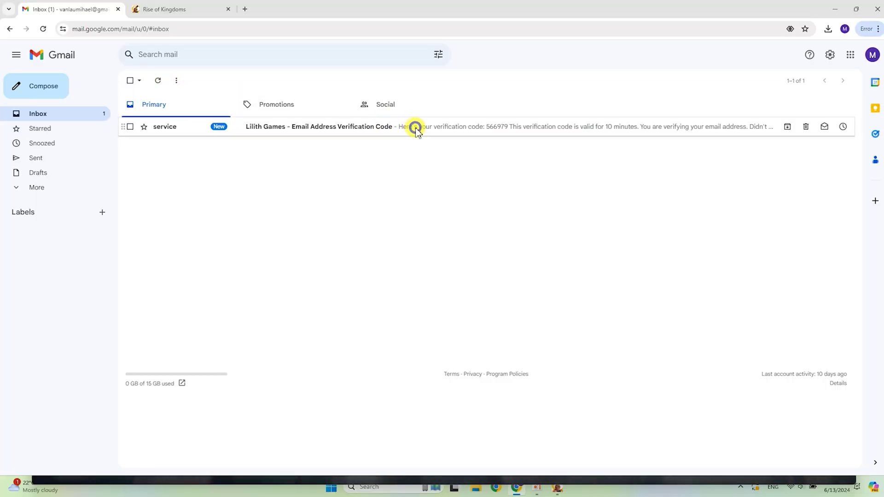
Open the Lilith Games verification e-mail in Gmail and copy the verification code.
{"action": "left_click", "coordinate": [416, 130]}
{"action": "double_click", "coordinate": [416, 254]}
{"action": "right_click", "coordinate": [419, 254]}
{"action": "left_click", "coordinate": [461, 263]}
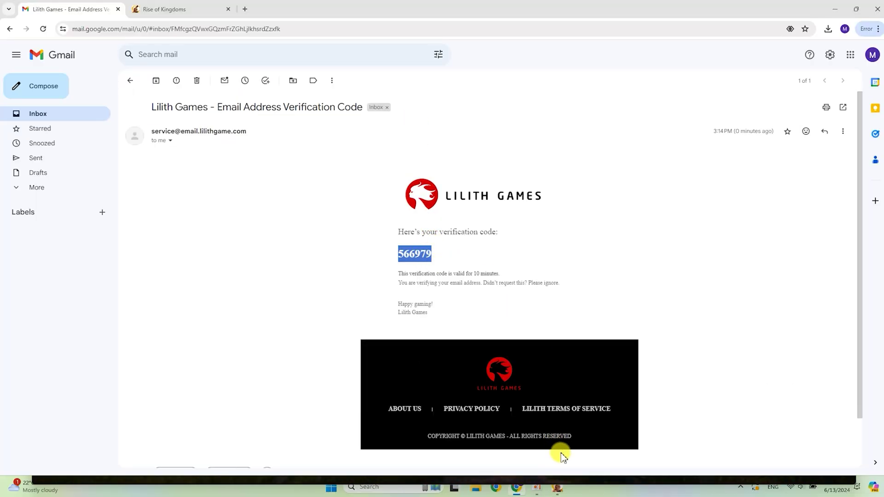
Switch back to Rise of Kingdoms, log in with the copied verification code and start the game.
{"action": "left_click", "coordinate": [558, 488]}
{"action": "left_click", "coordinate": [379, 184]}
{"action": "key", "text": "ctrl+v"}
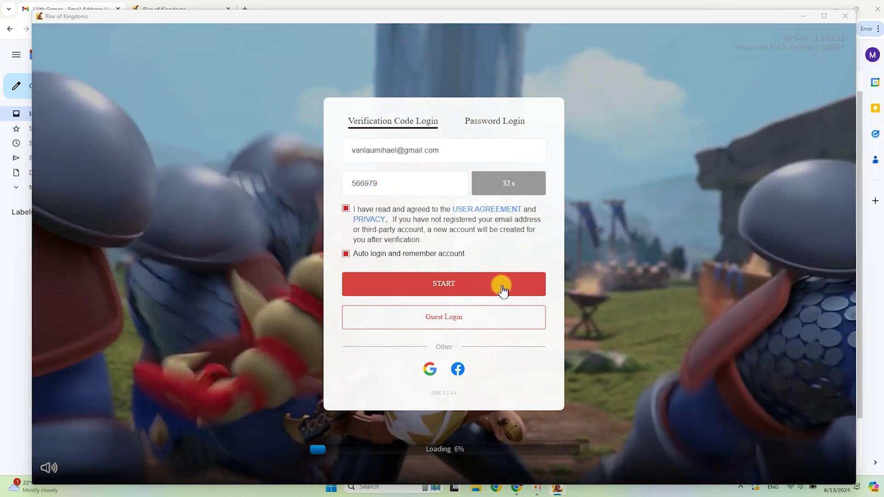
{"action": "left_click", "coordinate": [501, 286]}
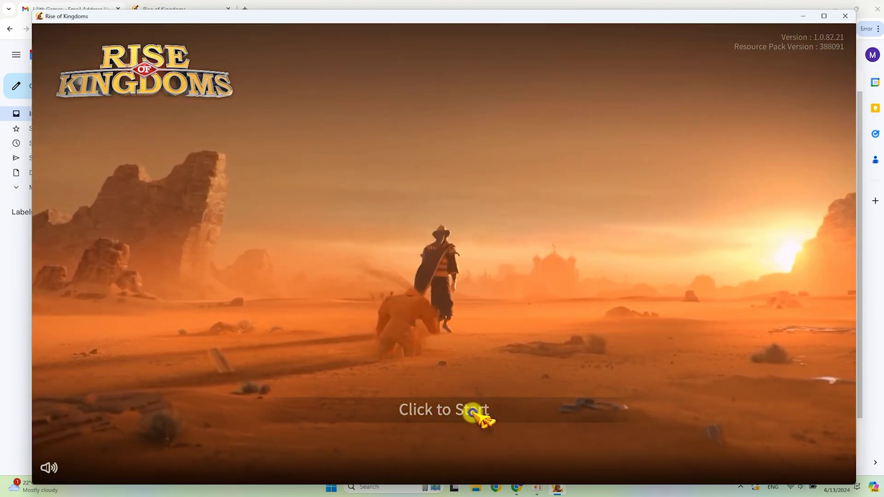
{"action": "left_click", "coordinate": [472, 414]}
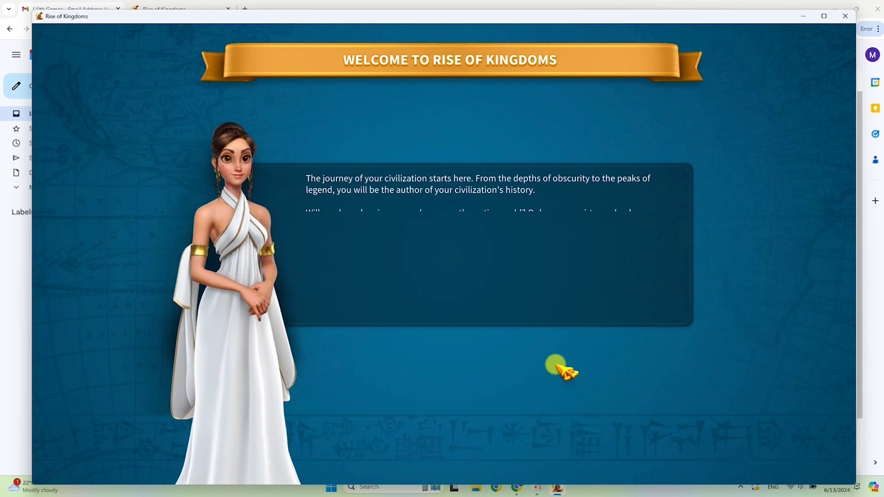